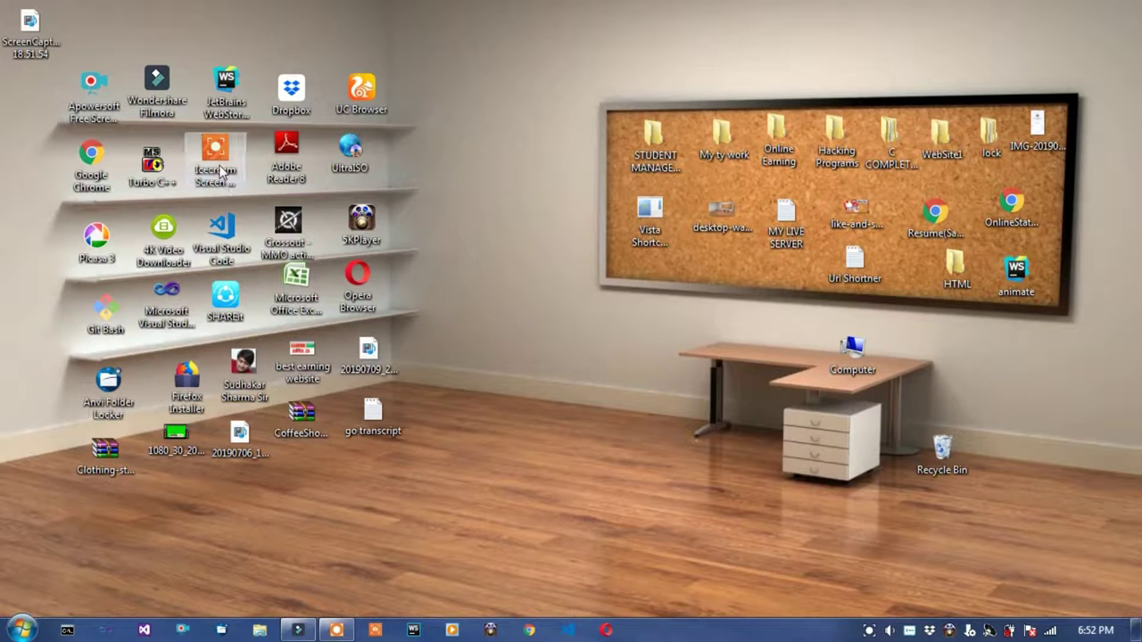
Open Icecream Screen Recorder and set up a full-screen video capture.
left_click(339, 631)
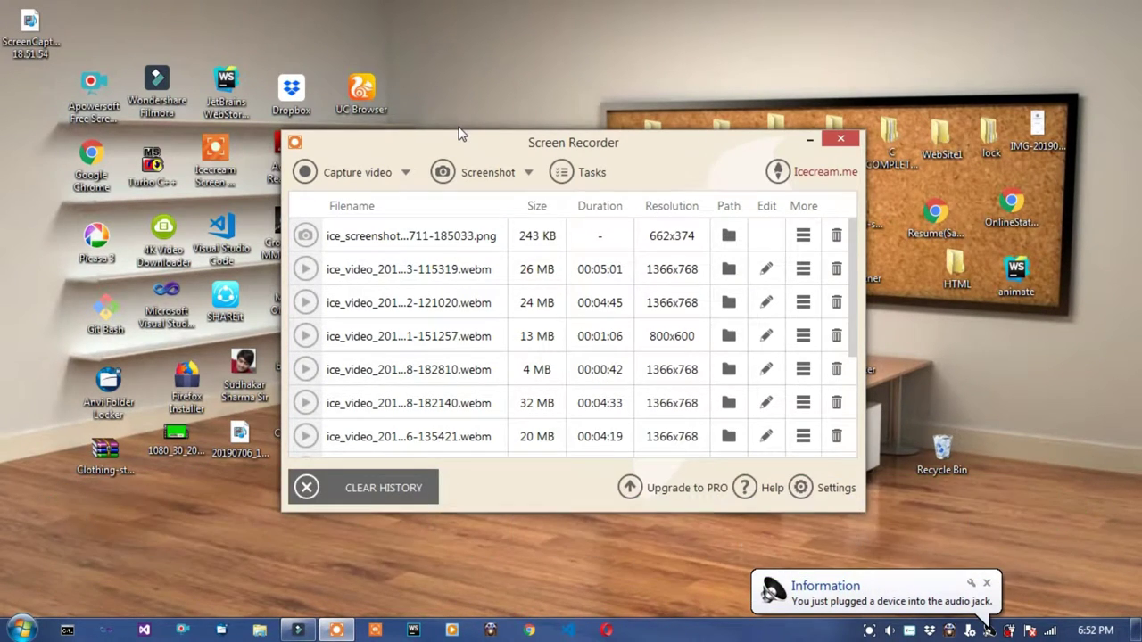
left_click(330, 177)
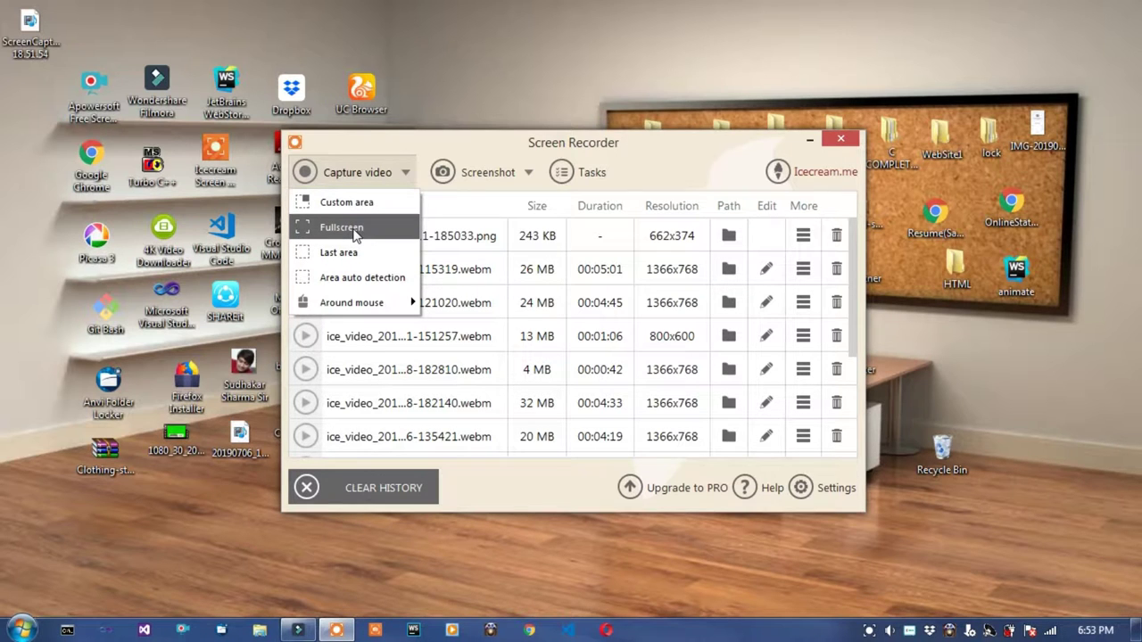
left_click(355, 231)
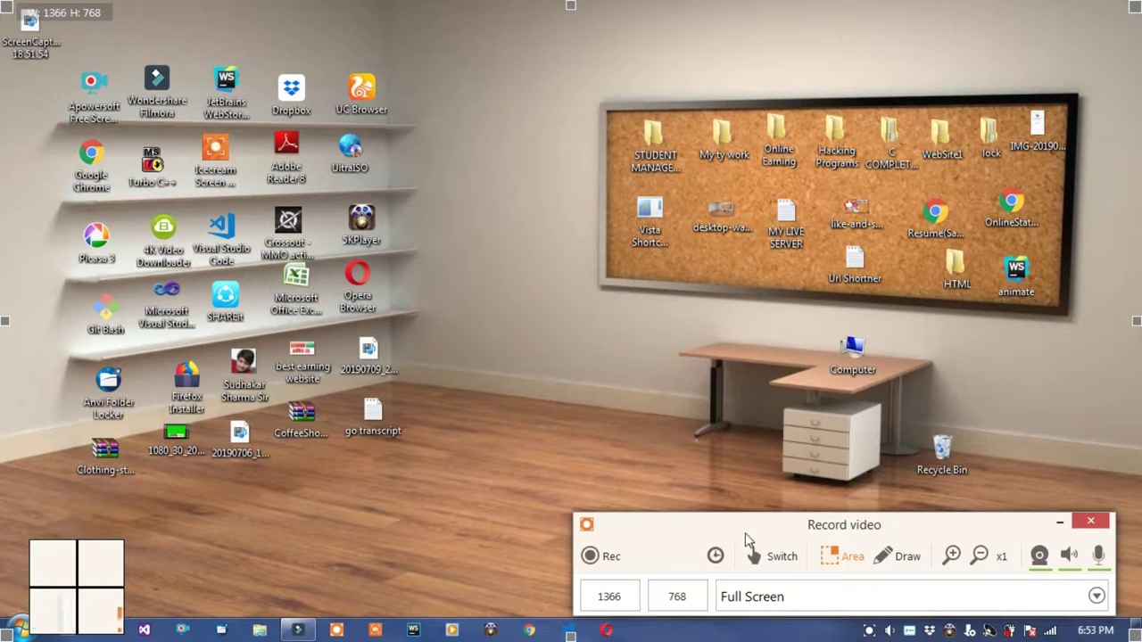
Try the drawing tools by sketching one black and two red rectangles on the desktop, and clear all drawings.
left_click(906, 557)
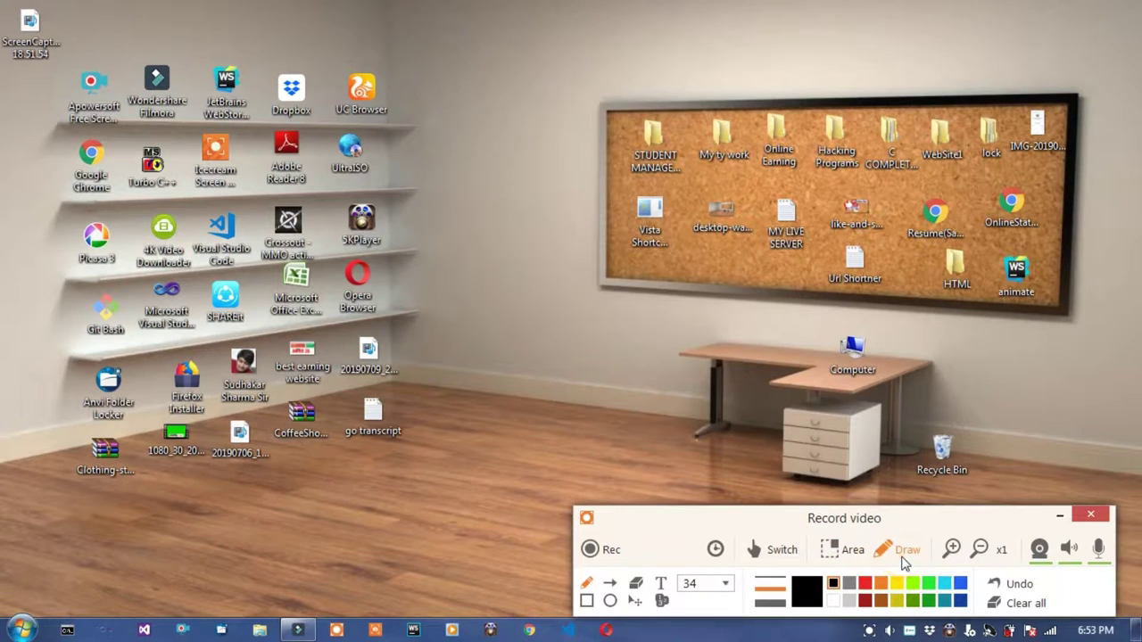
left_click(586, 601)
mouse_move(237, 49)
left_mouse_down()
mouse_move(385, 127)
mouse_move(1040, 298)
mouse_move(883, 330)
mouse_move(777, 328)
left_mouse_up()
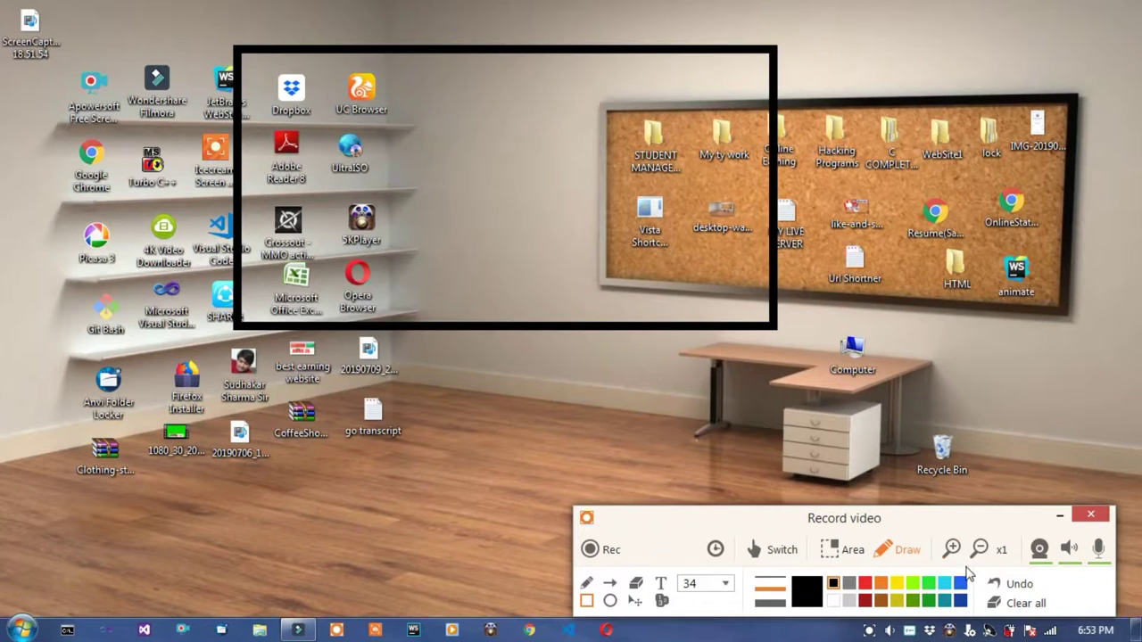
left_click(865, 583)
mouse_move(387, 129)
left_mouse_down()
mouse_move(446, 187)
mouse_move(683, 225)
left_mouse_up()
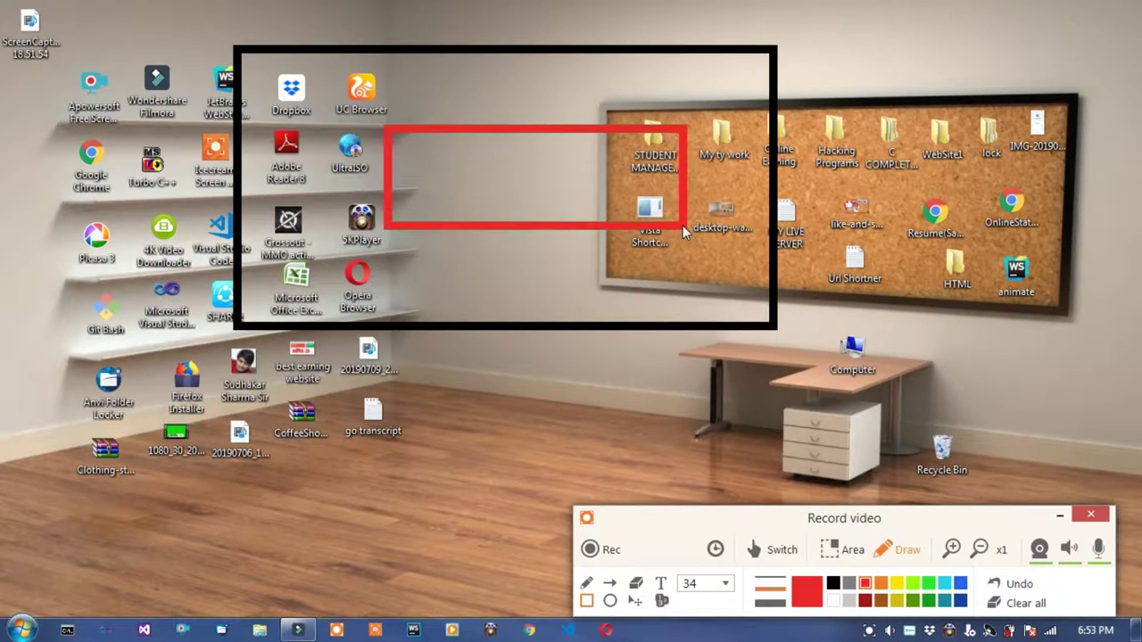
left_click_drag(490, 156, 617, 208)
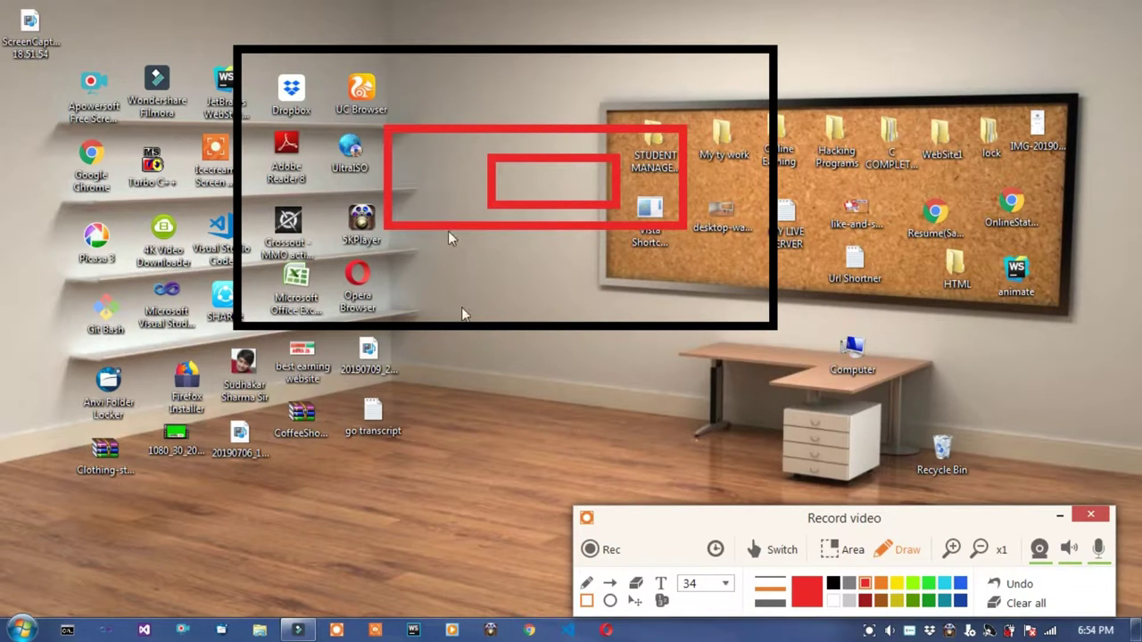
left_click(1014, 604)
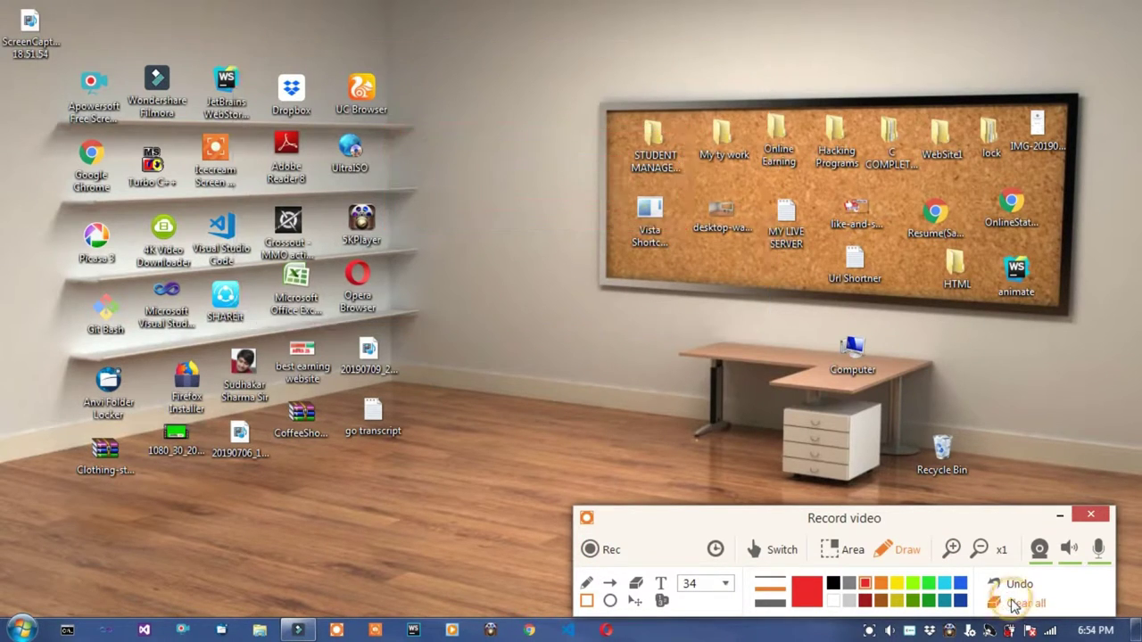
Start the full-screen recording, refresh the desktop while it runs, and bring the recording controls back up.
left_click(587, 550)
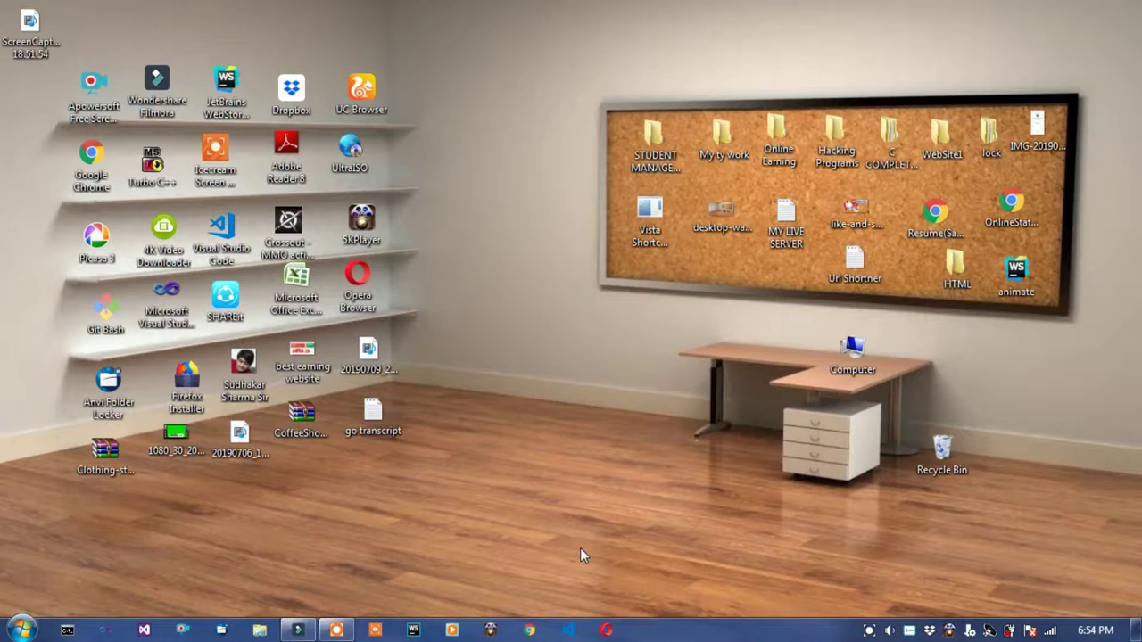
left_click(495, 366)
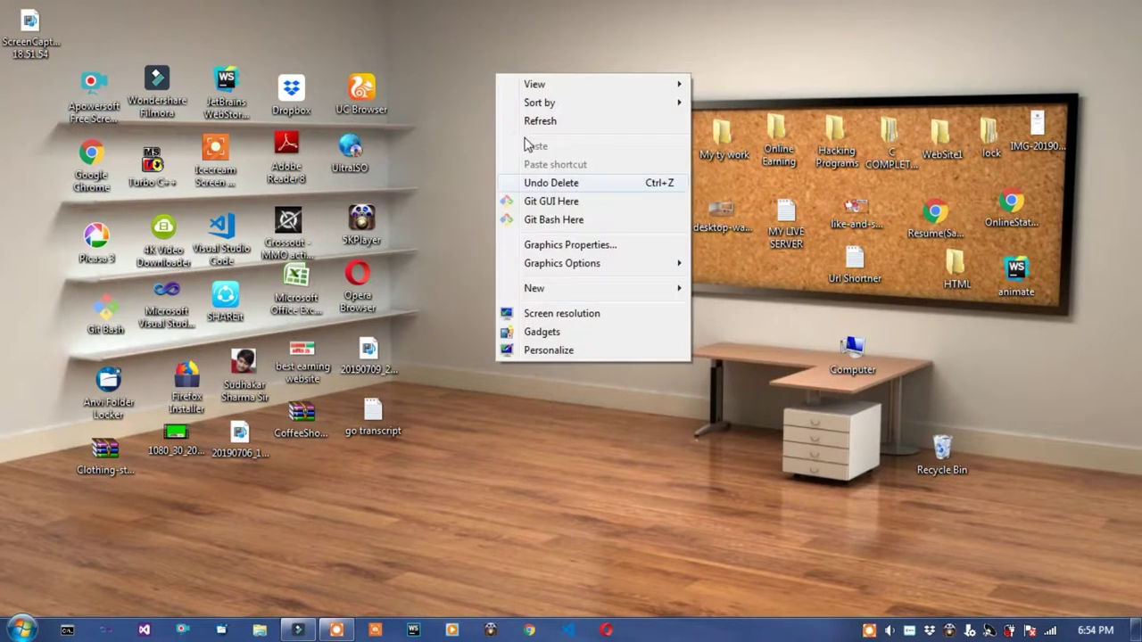
left_click(526, 116)
left_click(874, 631)
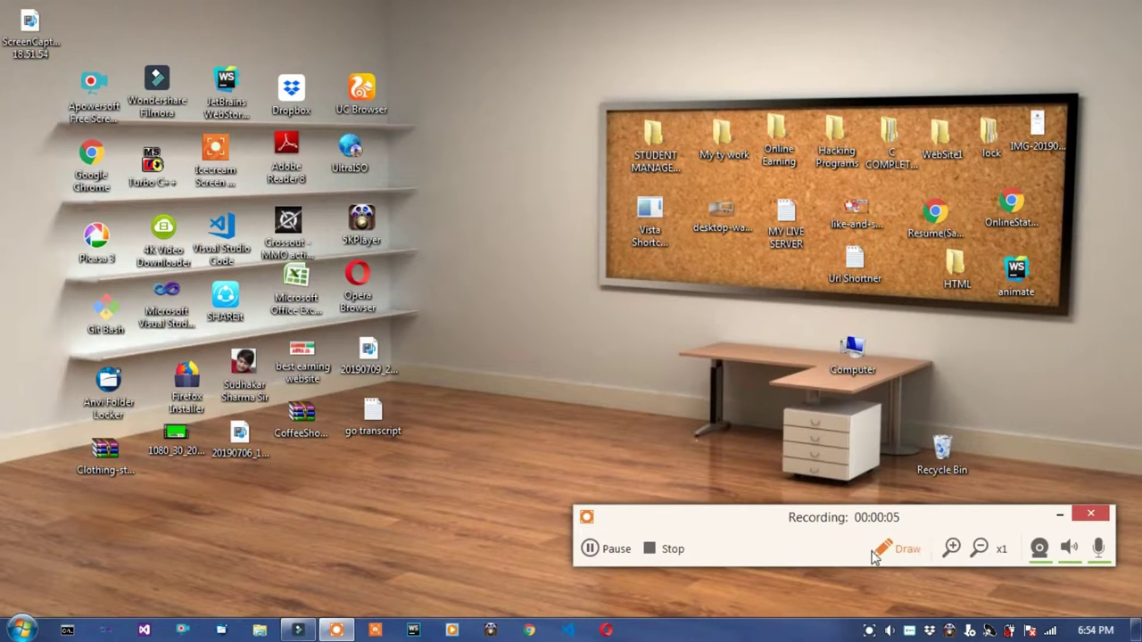
Write the red size 34 annotation "how to record pc screen" on the desktop below the shelves while recording.
left_click(899, 550)
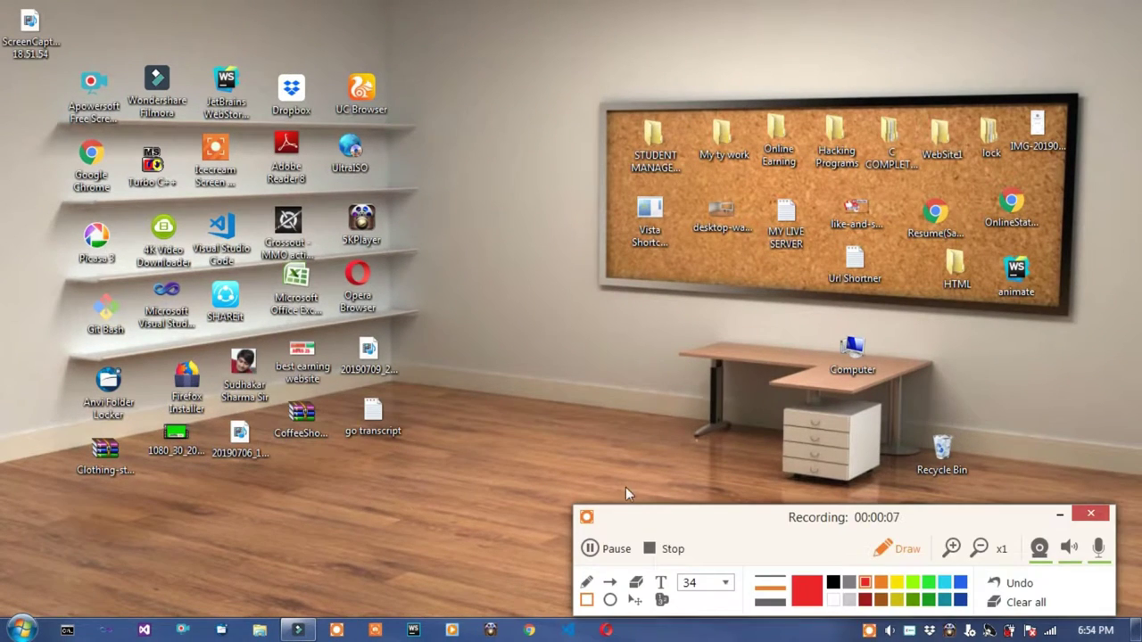
left_click(660, 583)
left_click(420, 364)
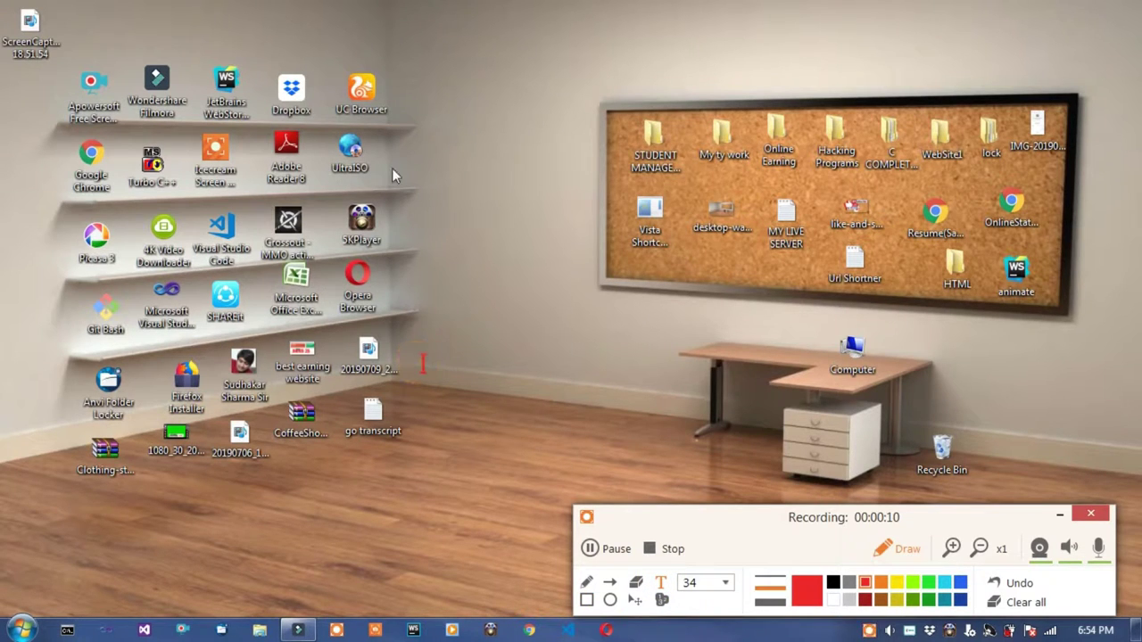
type("how to tri")
key("BackSpace")
key("BackSpace")
key("BackSpace")
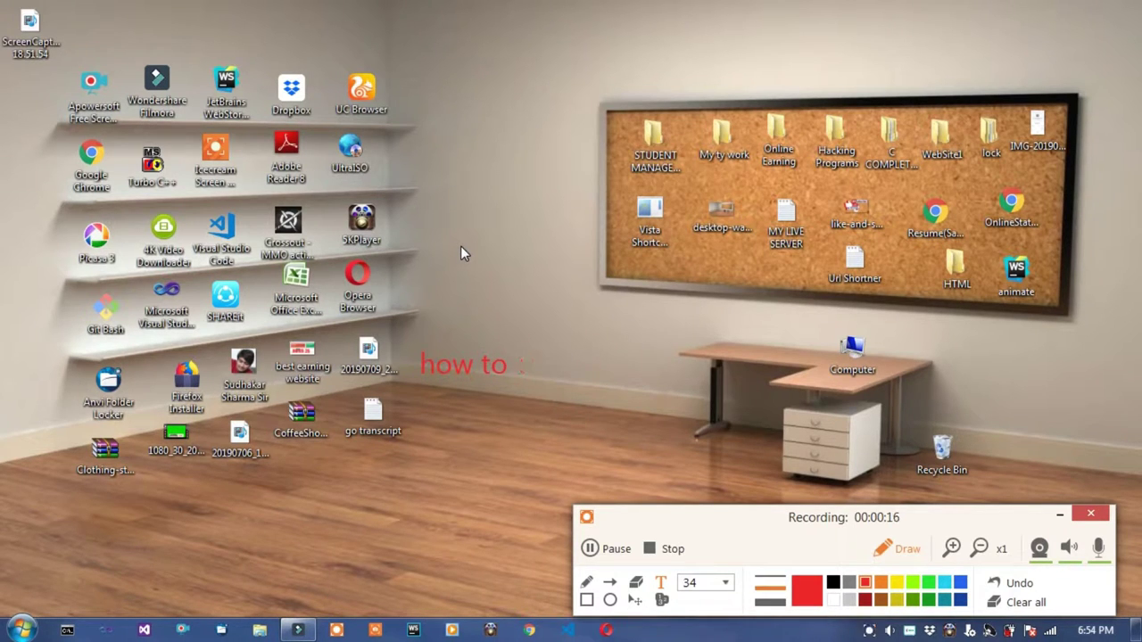
type("record p[")
key("BackSpace")
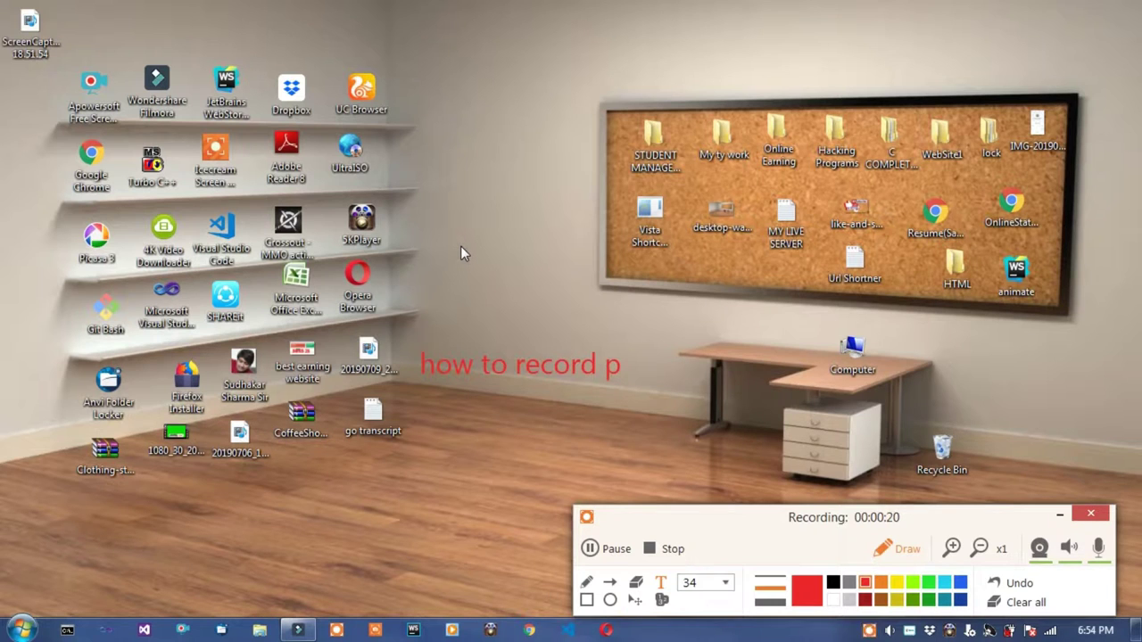
type("c screen")
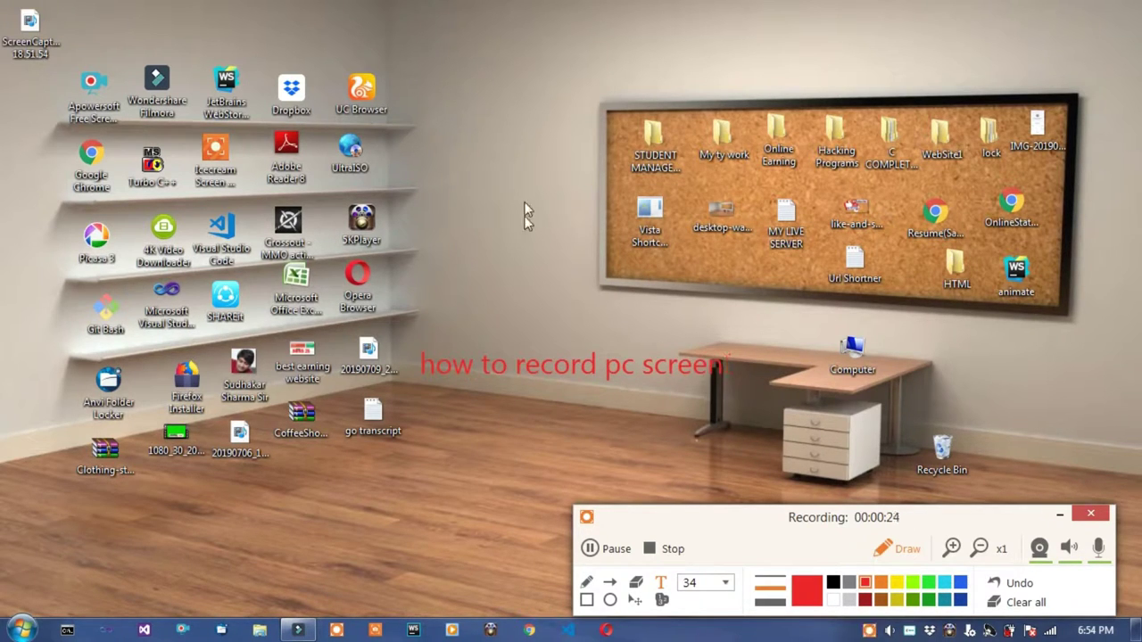
Clear the text annotation from the screen and stop the recording.
left_click(1022, 605)
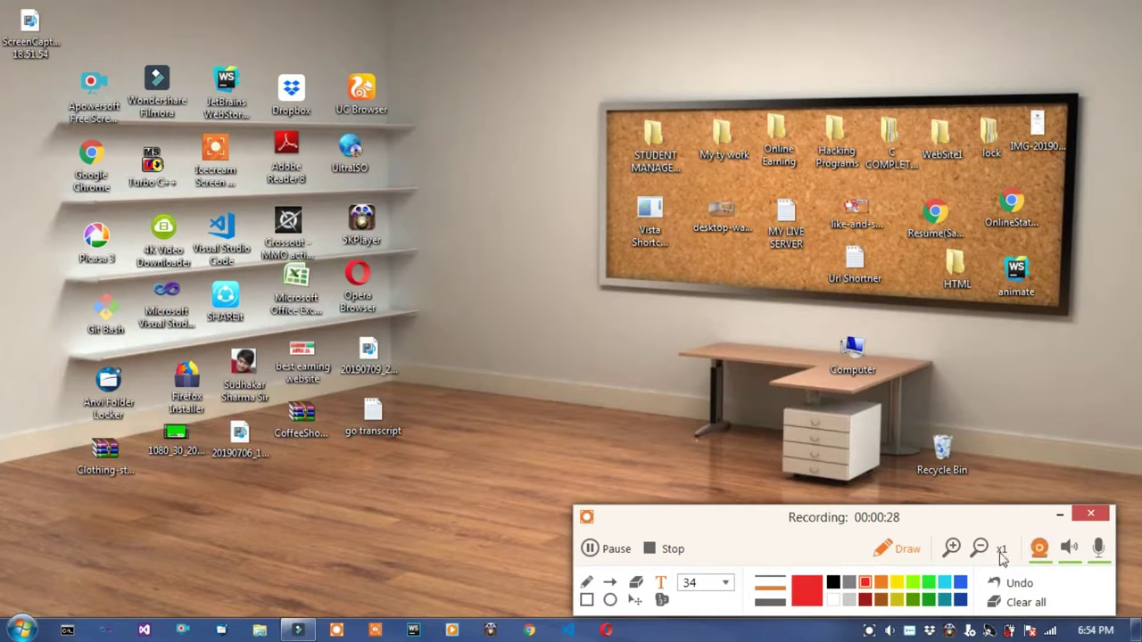
left_click(657, 554)
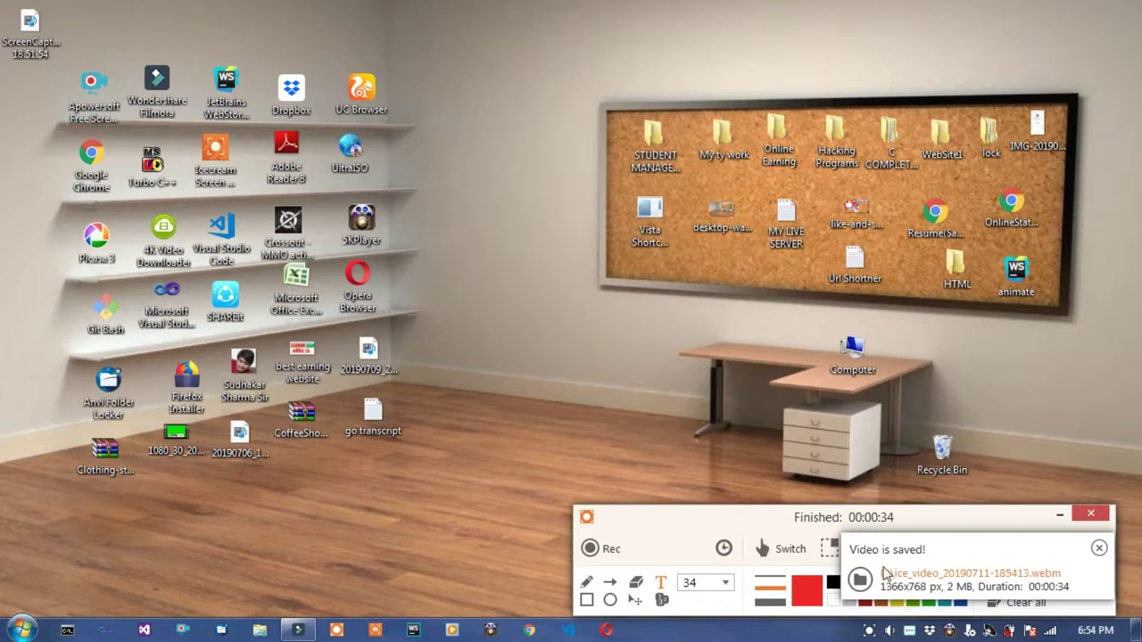
Play the saved recording maximized in 5KPlayer, and close the player and the video's folder window.
left_click(976, 578)
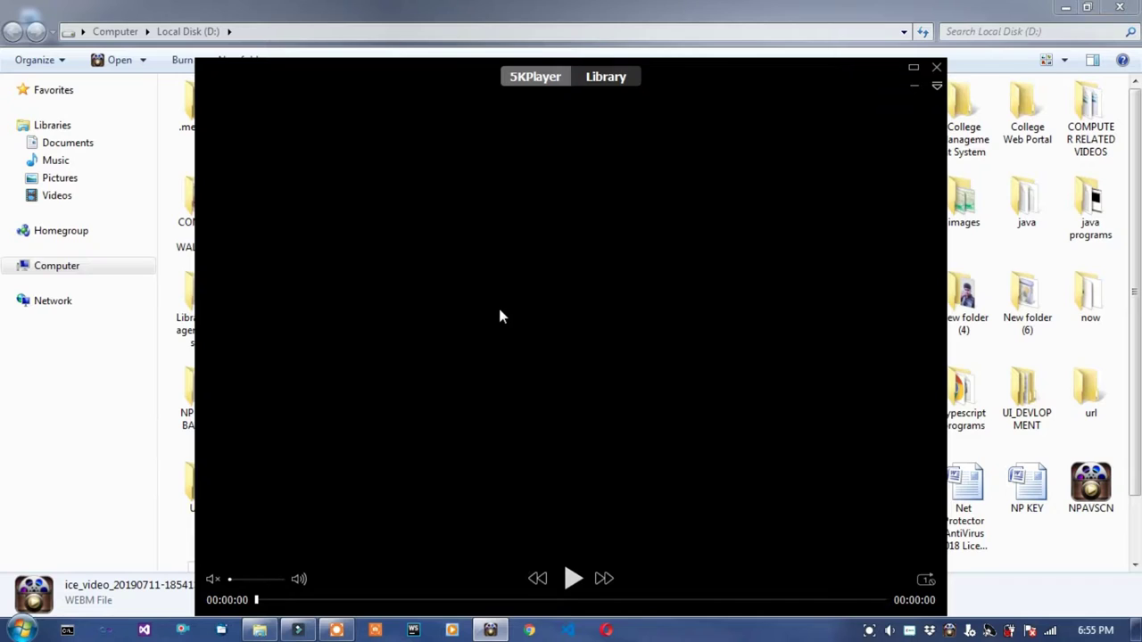
left_click(915, 70)
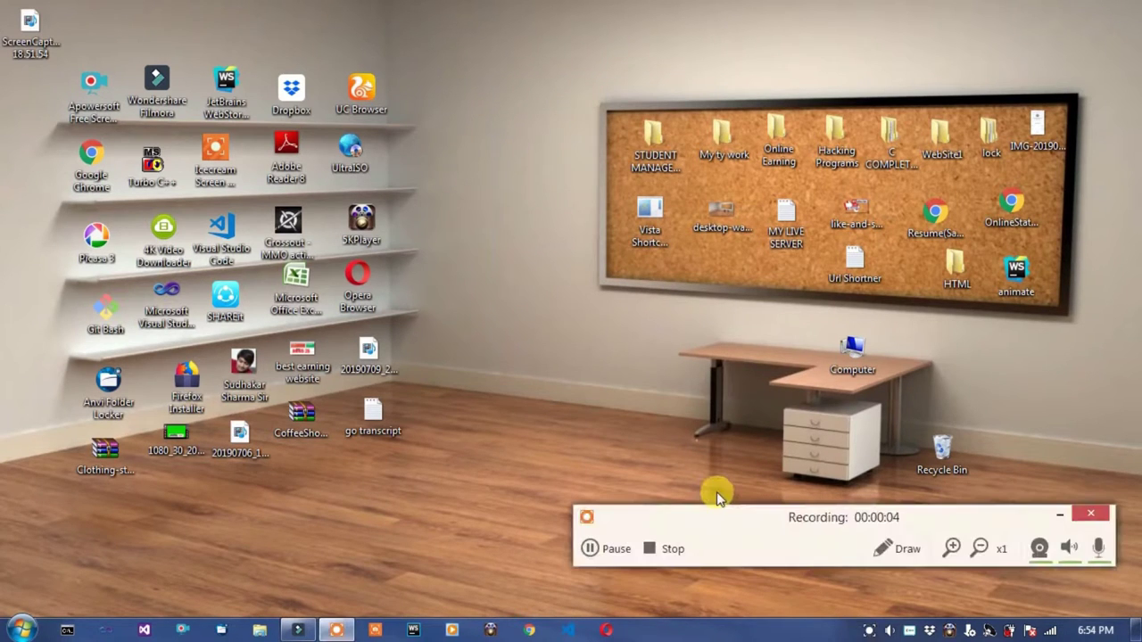
left_click(906, 548)
left_click(660, 582)
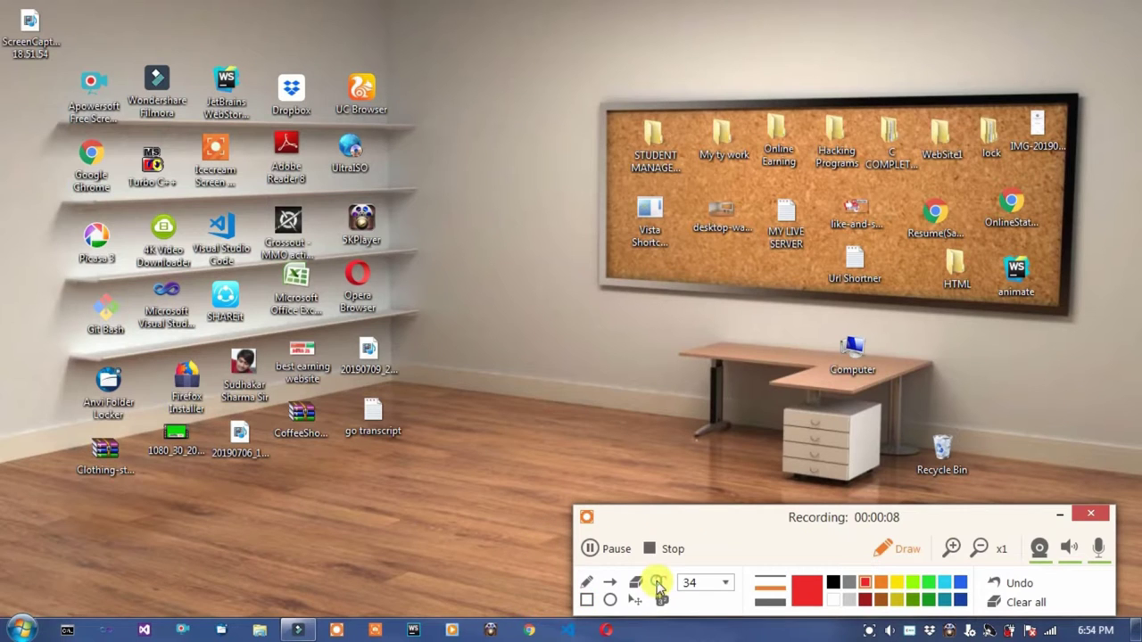
mouse_move(671, 11)
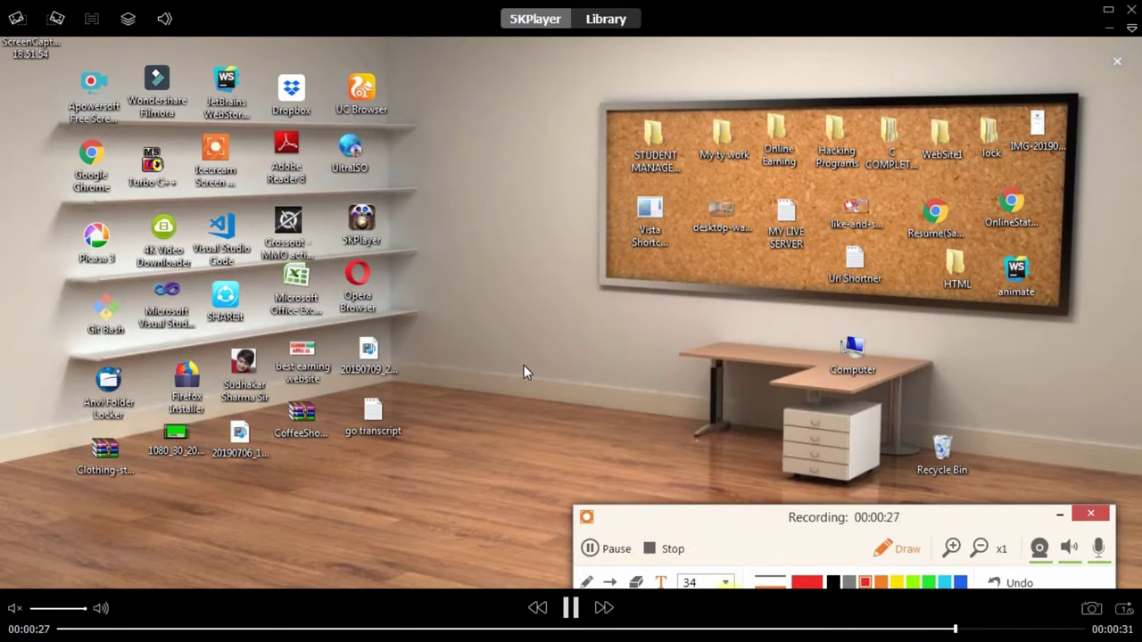
left_click(1131, 9)
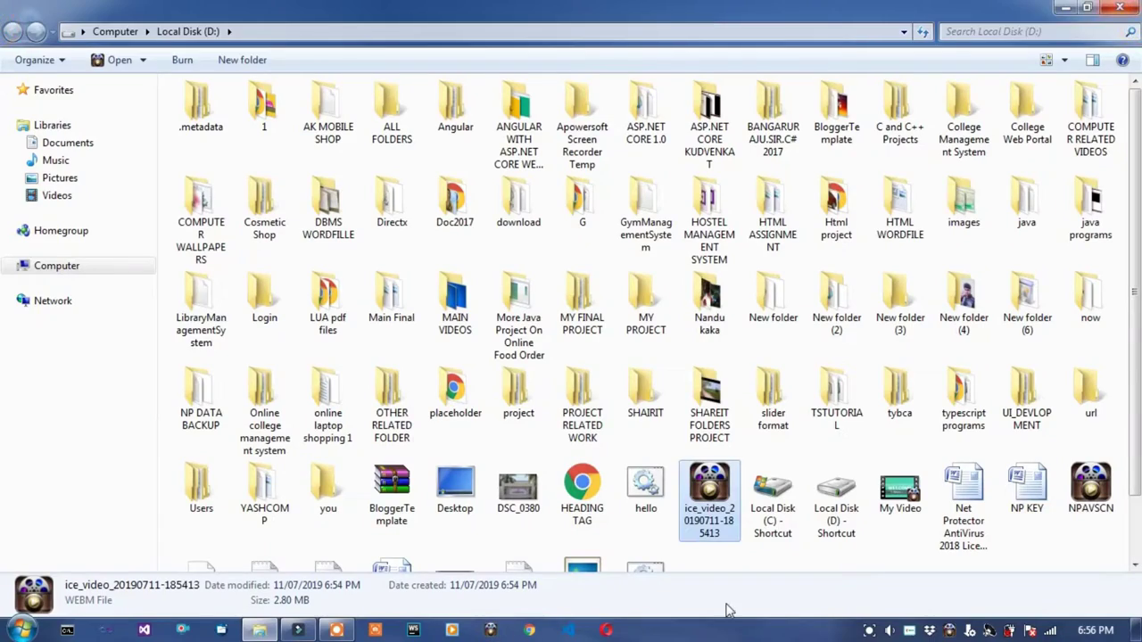
left_click(1120, 7)
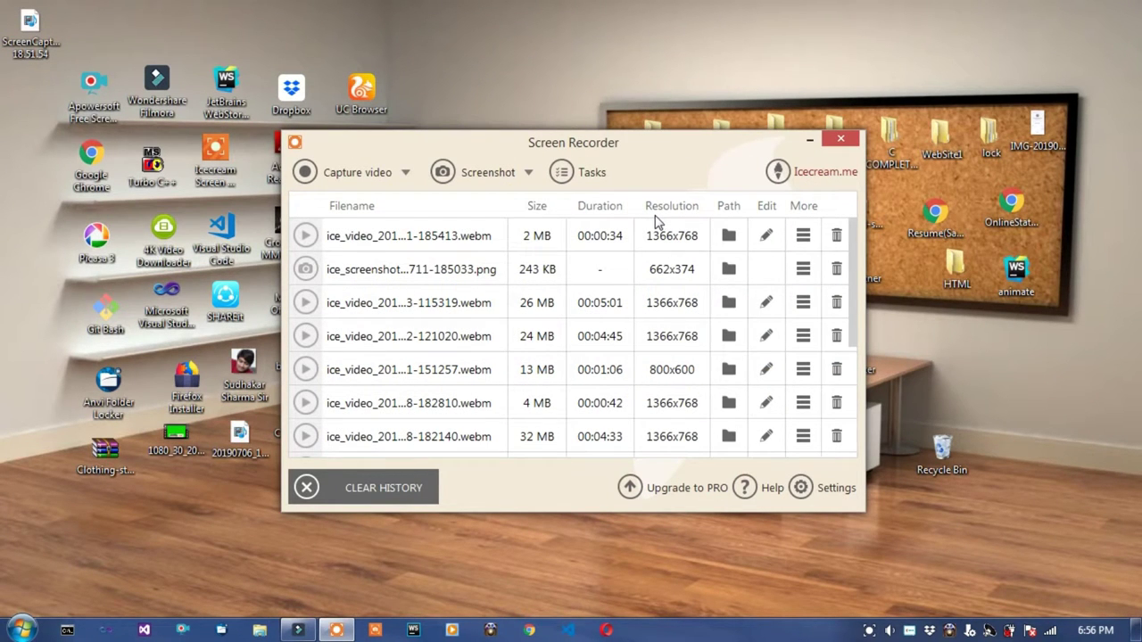
Take a full-screen screenshot of the desktop with the screen recorder.
left_click(482, 186)
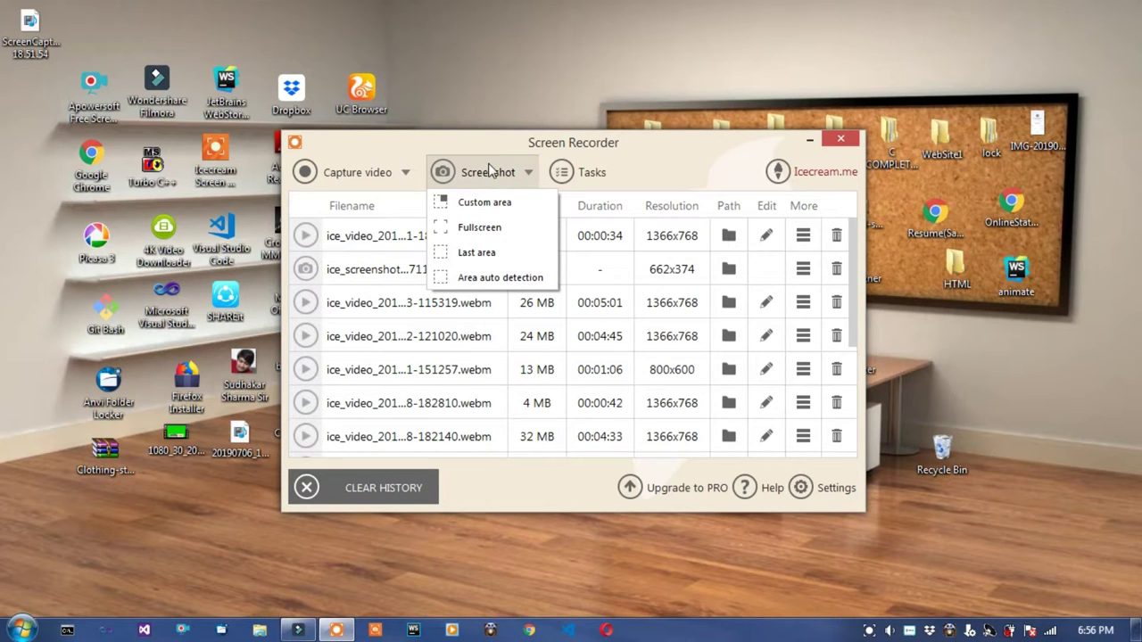
left_click(461, 228)
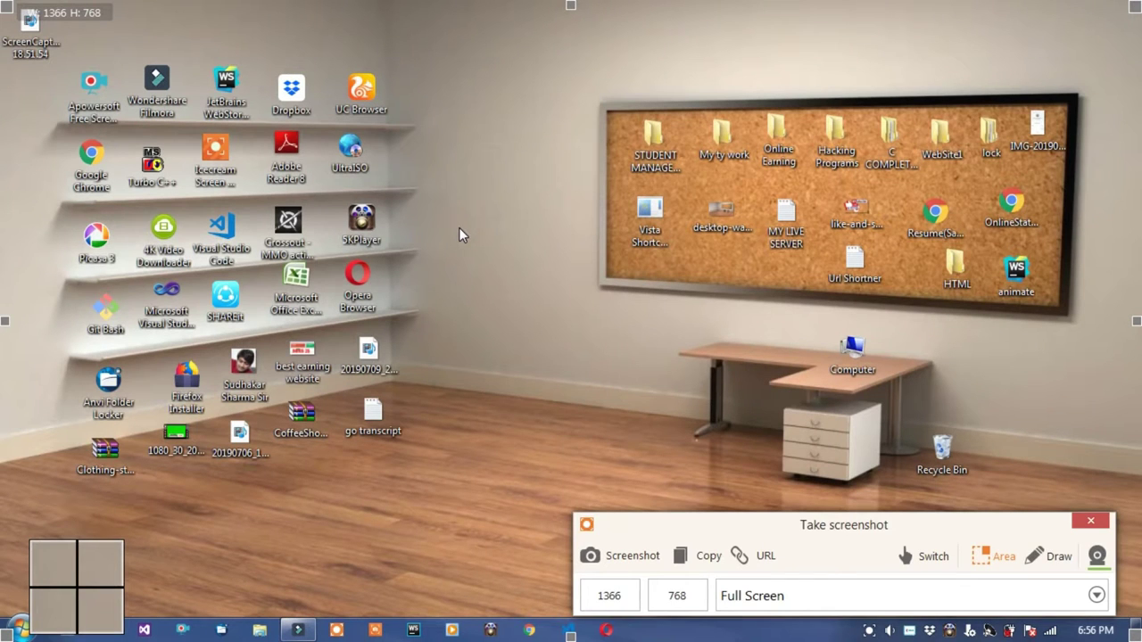
left_click(609, 557)
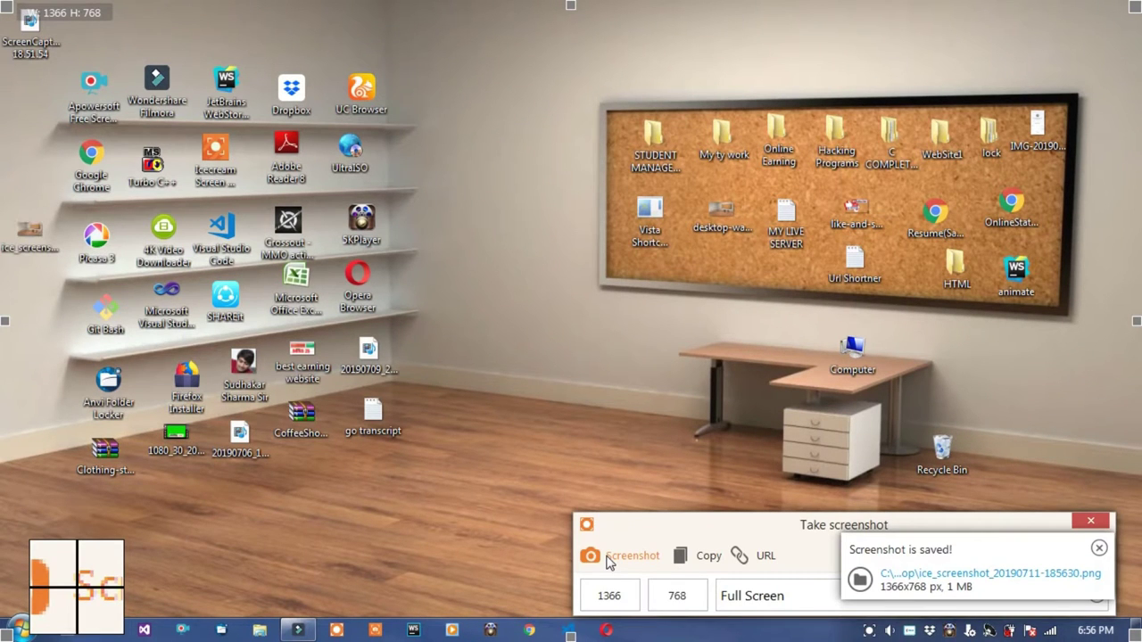
Open the saved screenshot from its folder in Picasa Photo Viewer, inspect it full screen, and close the viewer and folder.
left_click(935, 580)
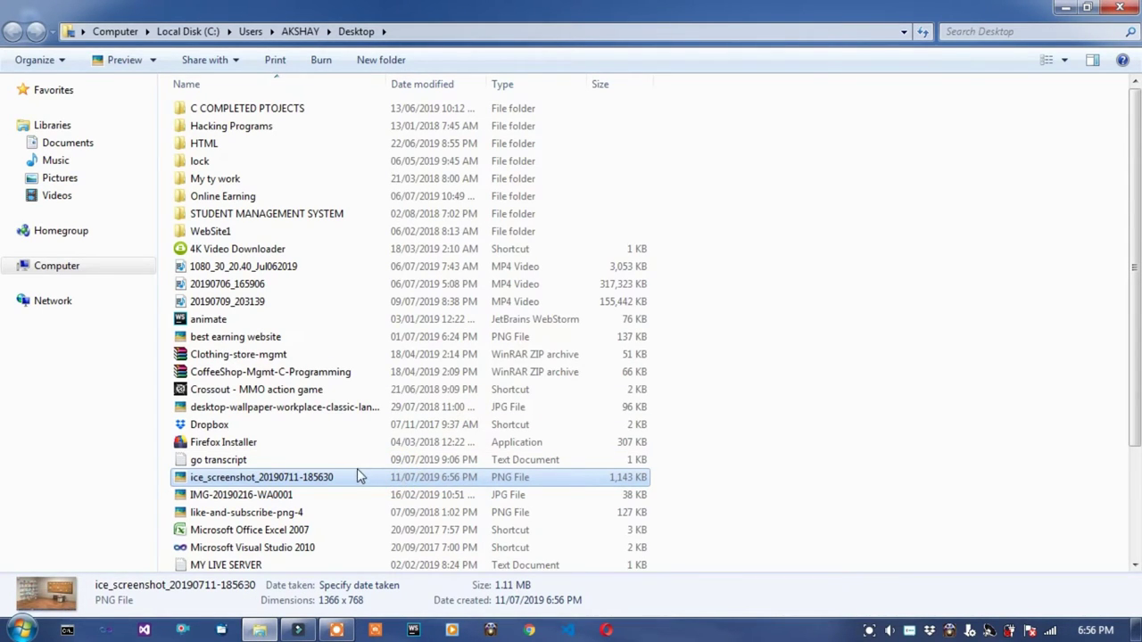
double_click(345, 482)
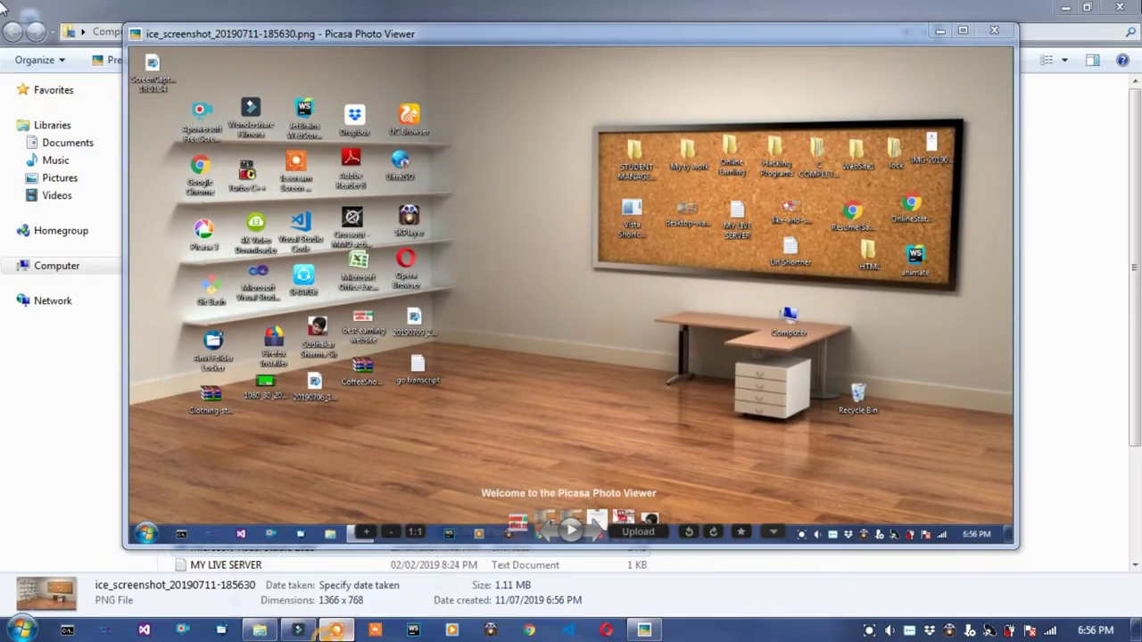
right_click(336, 630)
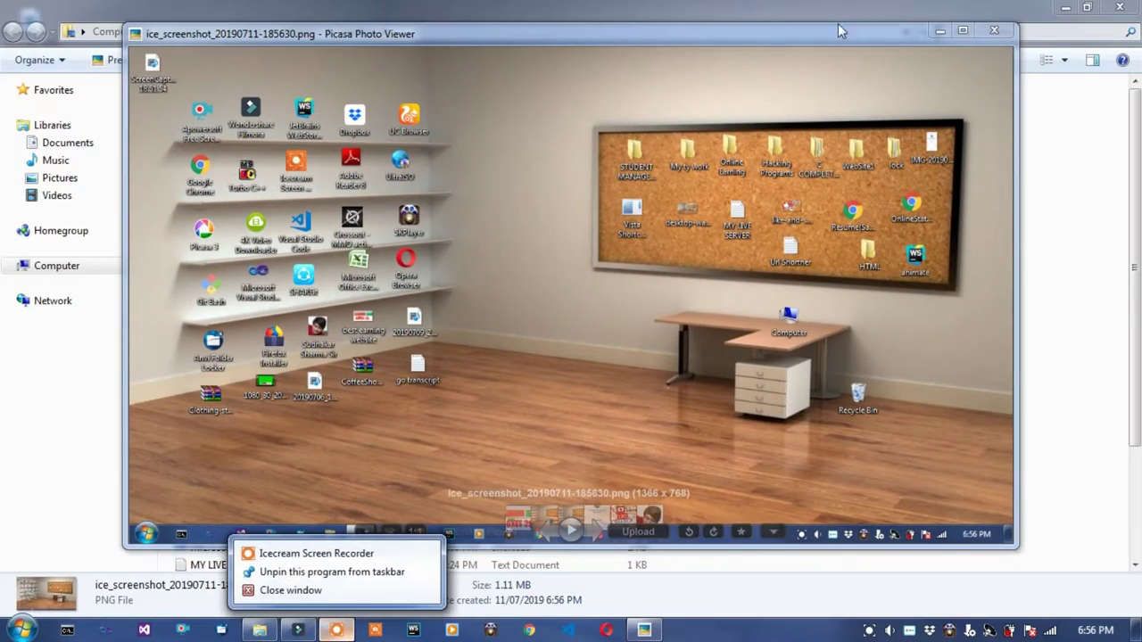
left_click(901, 110)
left_click(962, 31)
scroll(756, 351, "up", 4)
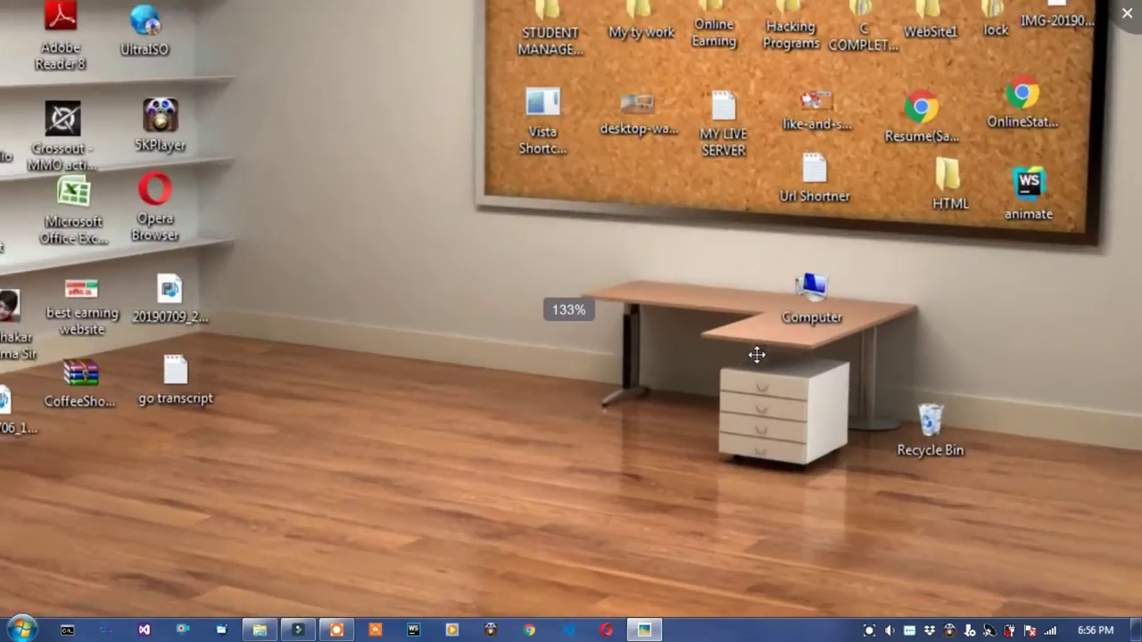
scroll(757, 350, "down", 8)
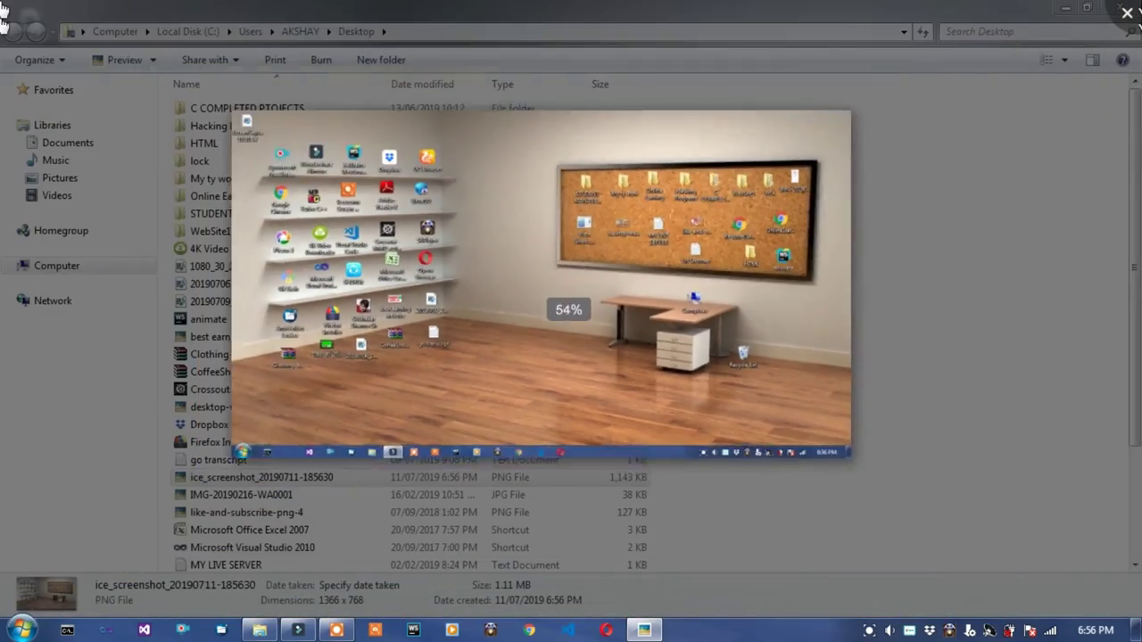
left_click(1127, 12)
left_click(1128, 11)
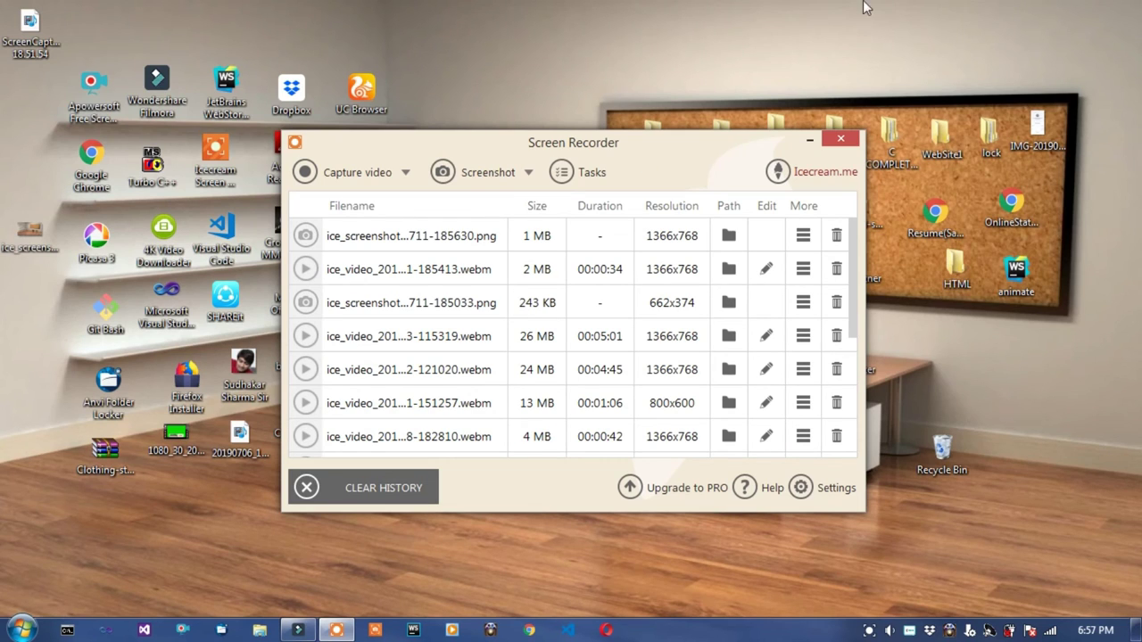
Close the screen recorder with the Exit program option.
left_click(840, 140)
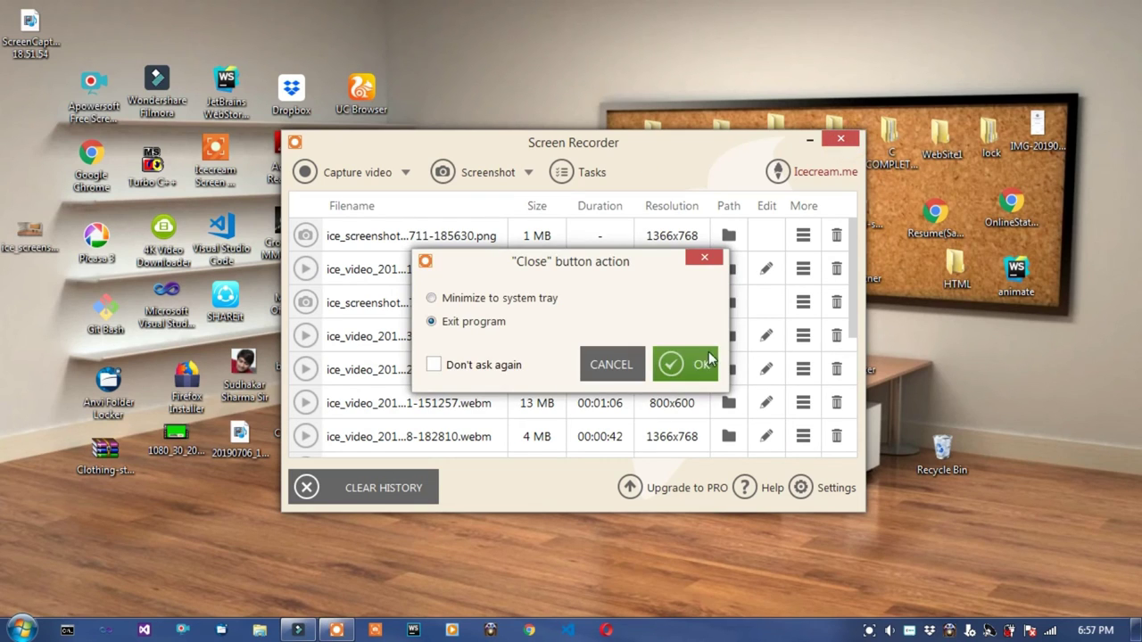
left_click(684, 365)
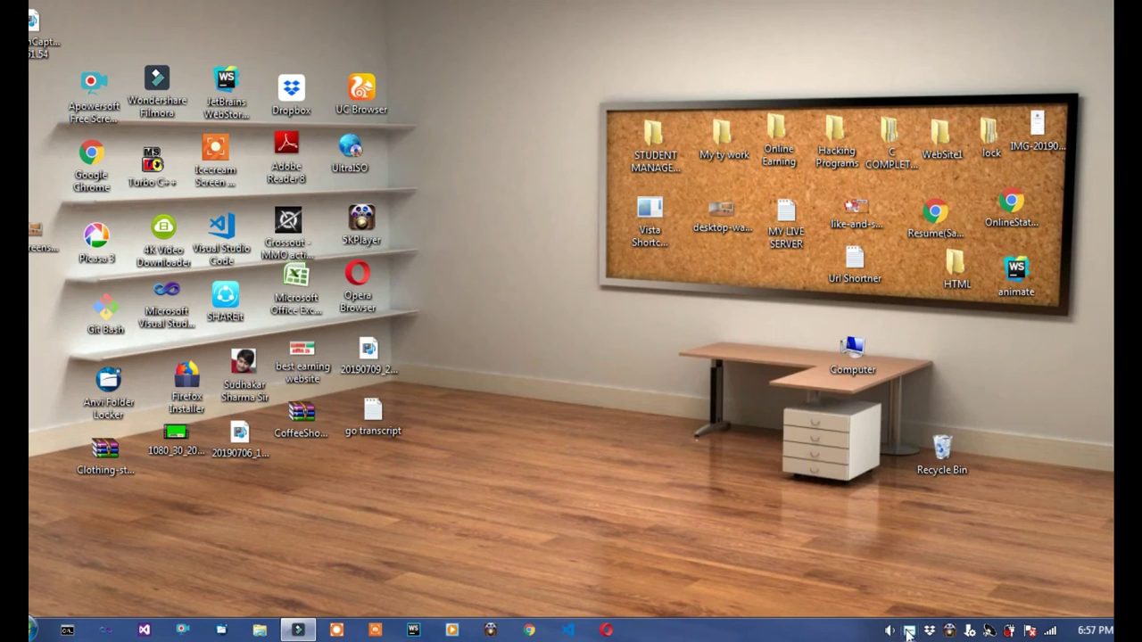